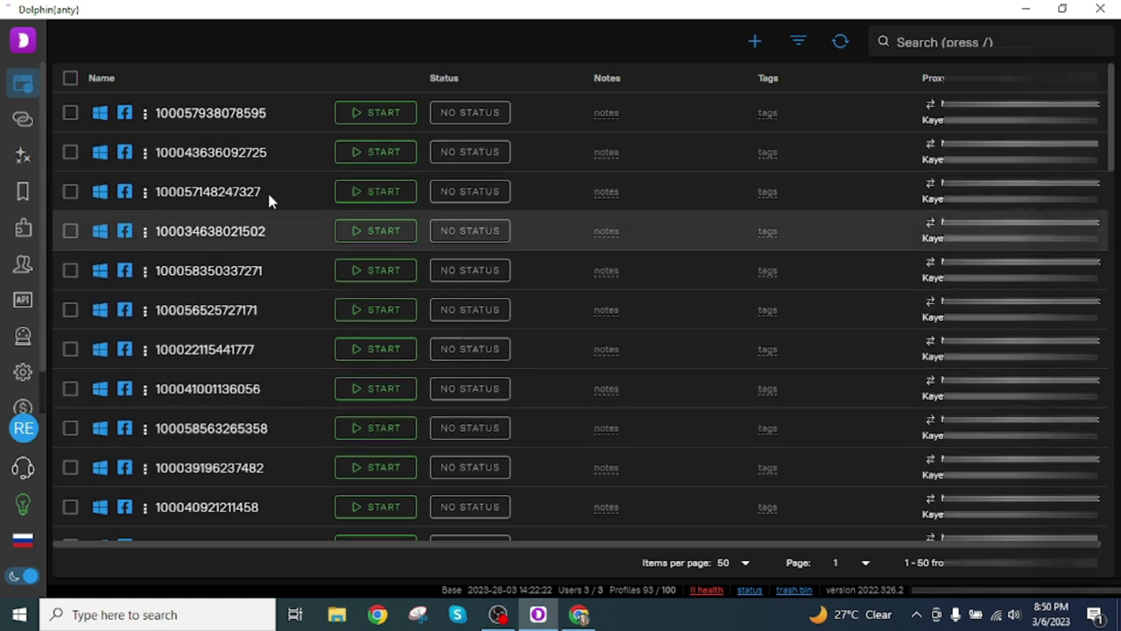
{"action": "scroll", "coordinate": [264, 346], "scroll_direction": "down", "scroll_amount": 10}
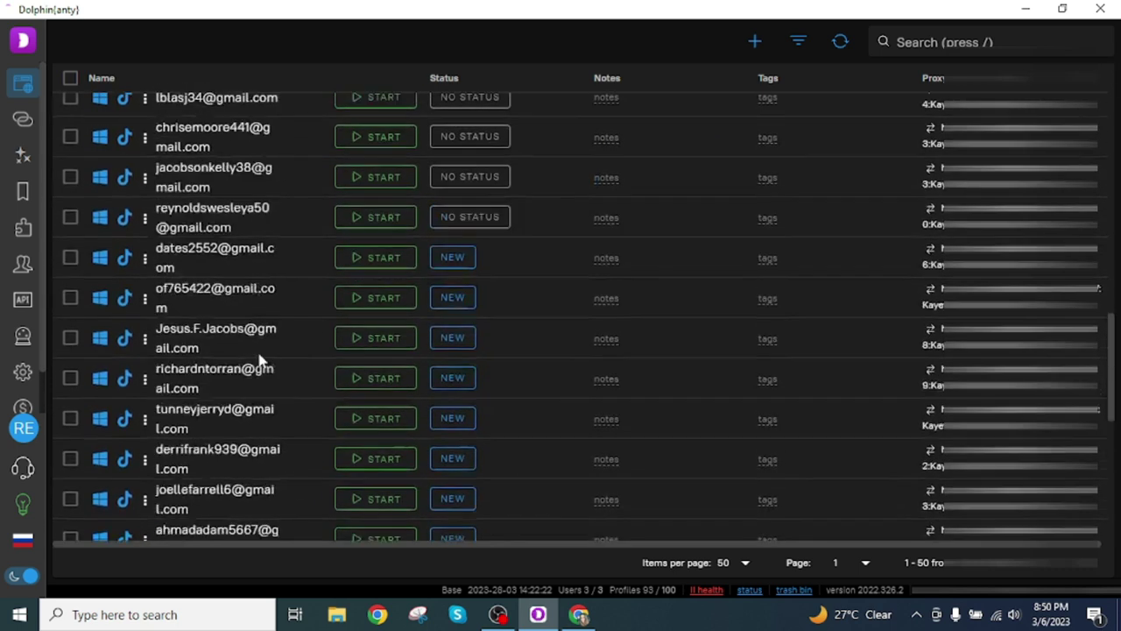
{"action": "scroll", "coordinate": [259, 361], "scroll_direction": "up", "scroll_amount": 9}
{"action": "scroll", "coordinate": [260, 362], "scroll_direction": "up", "scroll_amount": 2}
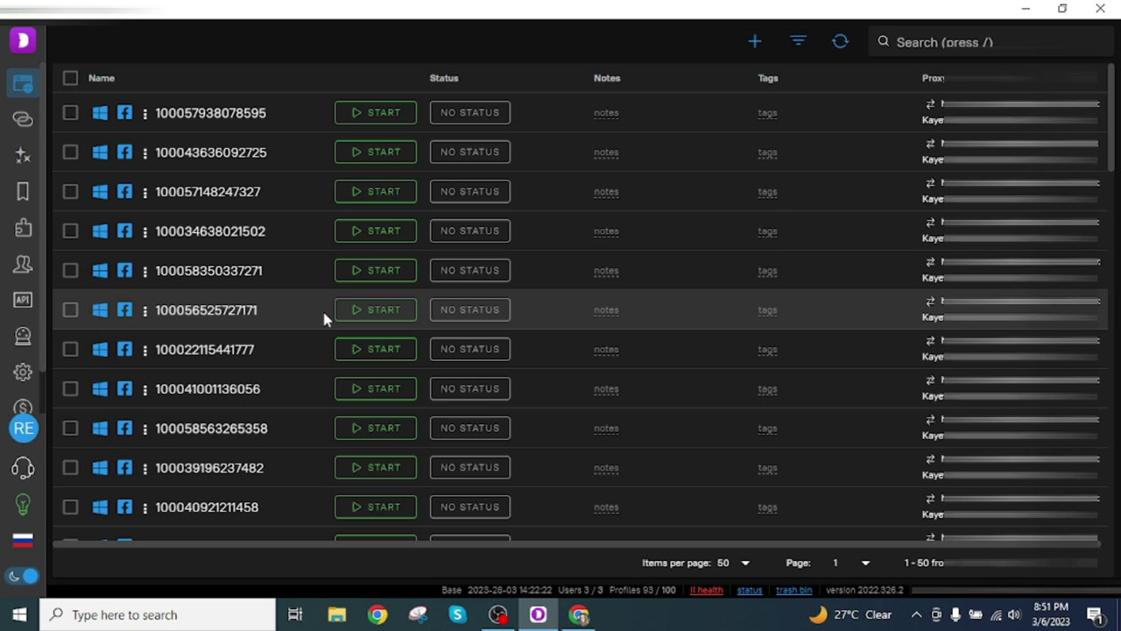
{"action": "scroll", "coordinate": [322, 311], "scroll_direction": "down", "scroll_amount": 7}
{"action": "scroll", "coordinate": [320, 310], "scroll_direction": "up", "scroll_amount": 6}
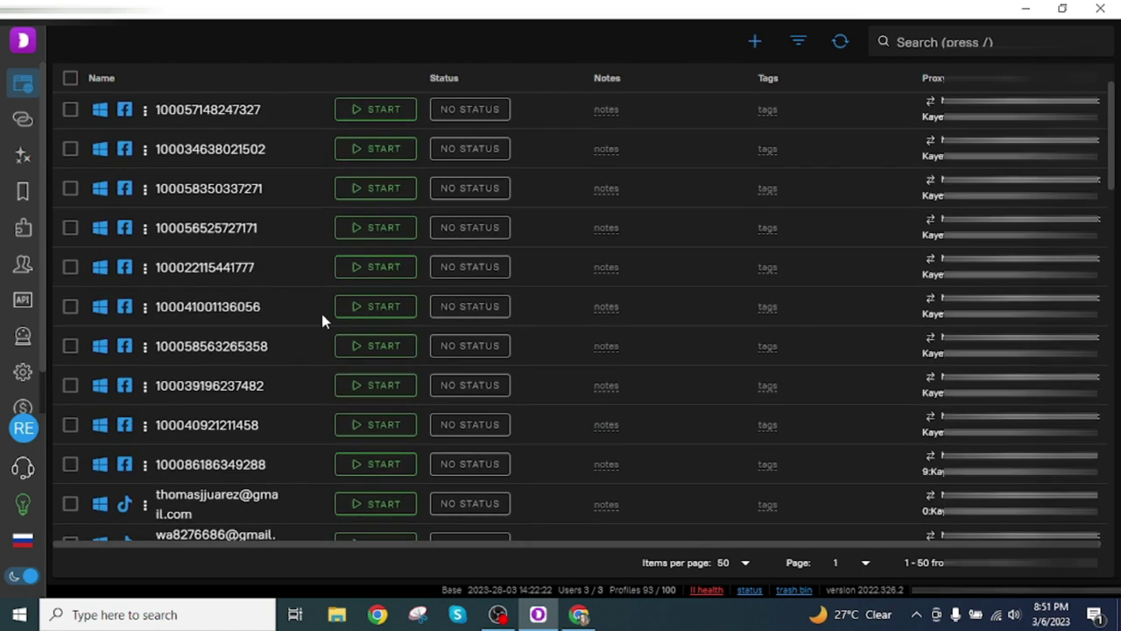
{"action": "scroll", "coordinate": [321, 310], "scroll_direction": "up", "scroll_amount": 2}
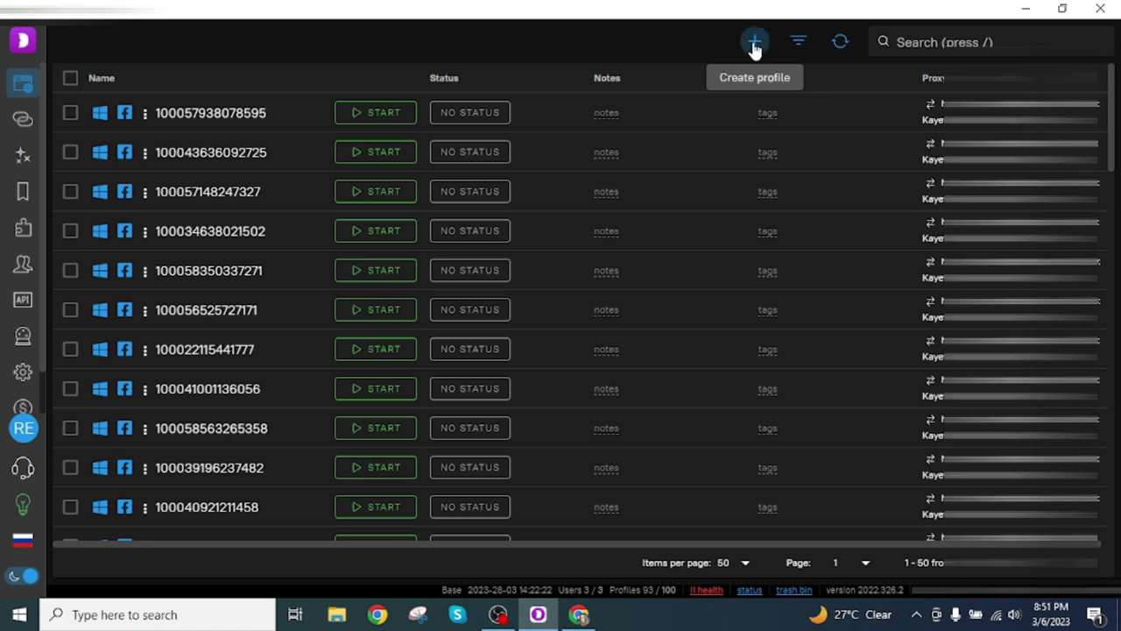
Step: Start a new browser profile and set its website type to Facebook
{"action": "left_click", "coordinate": [754, 43]}
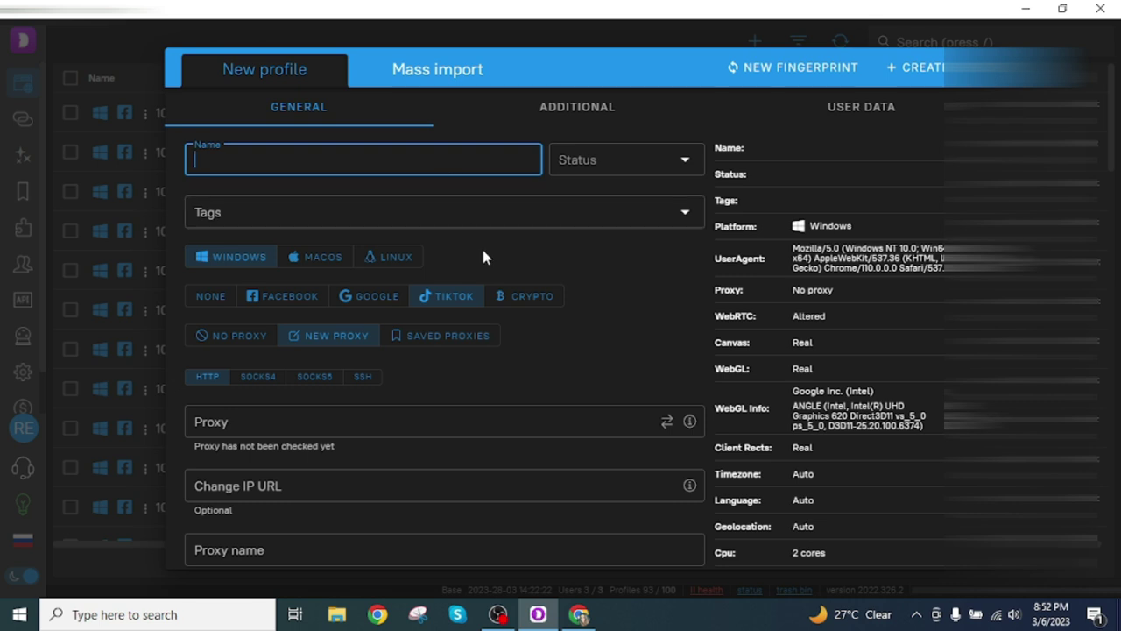
{"action": "scroll", "coordinate": [486, 253], "scroll_direction": "down", "scroll_amount": 5}
{"action": "scroll", "coordinate": [477, 275], "scroll_direction": "up", "scroll_amount": 3}
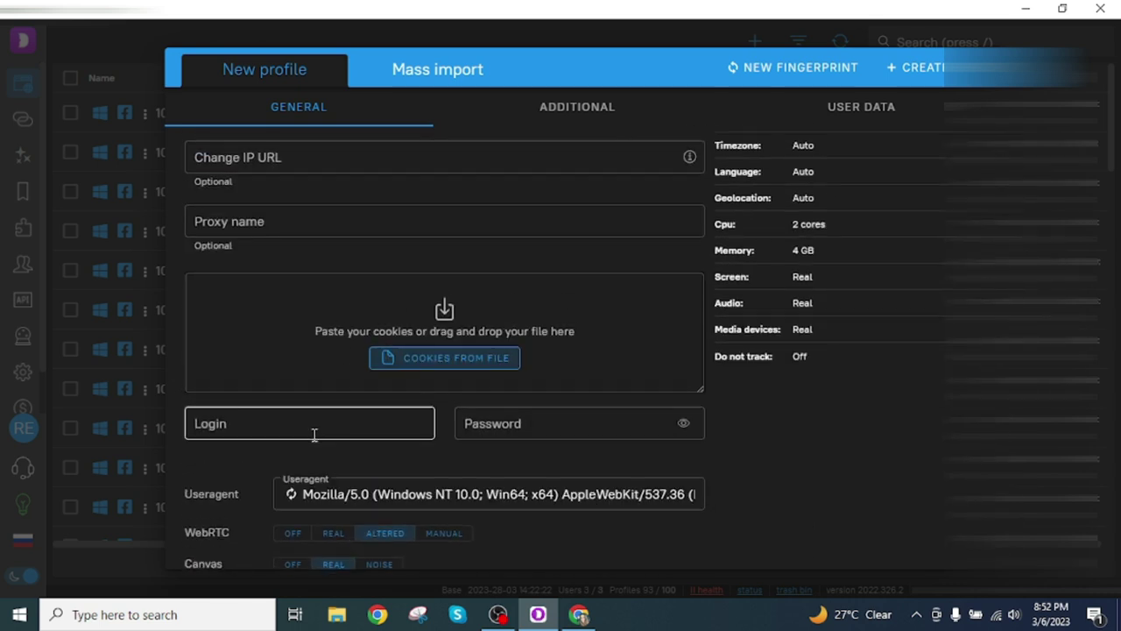
{"action": "scroll", "coordinate": [406, 316], "scroll_direction": "up", "scroll_amount": 5}
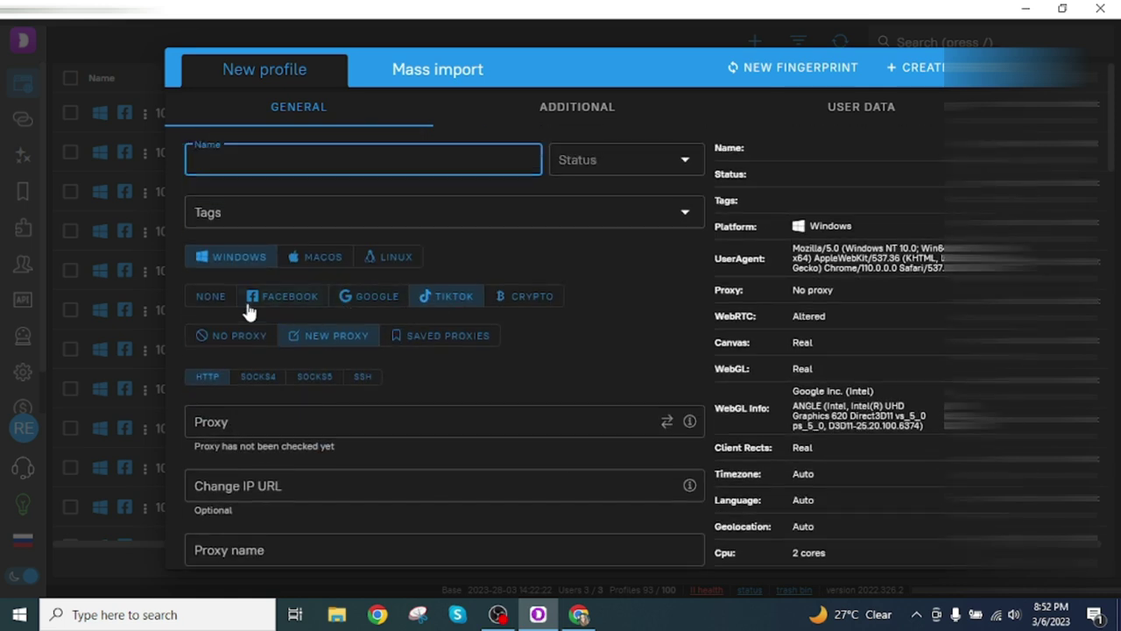
{"action": "left_click", "coordinate": [301, 306]}
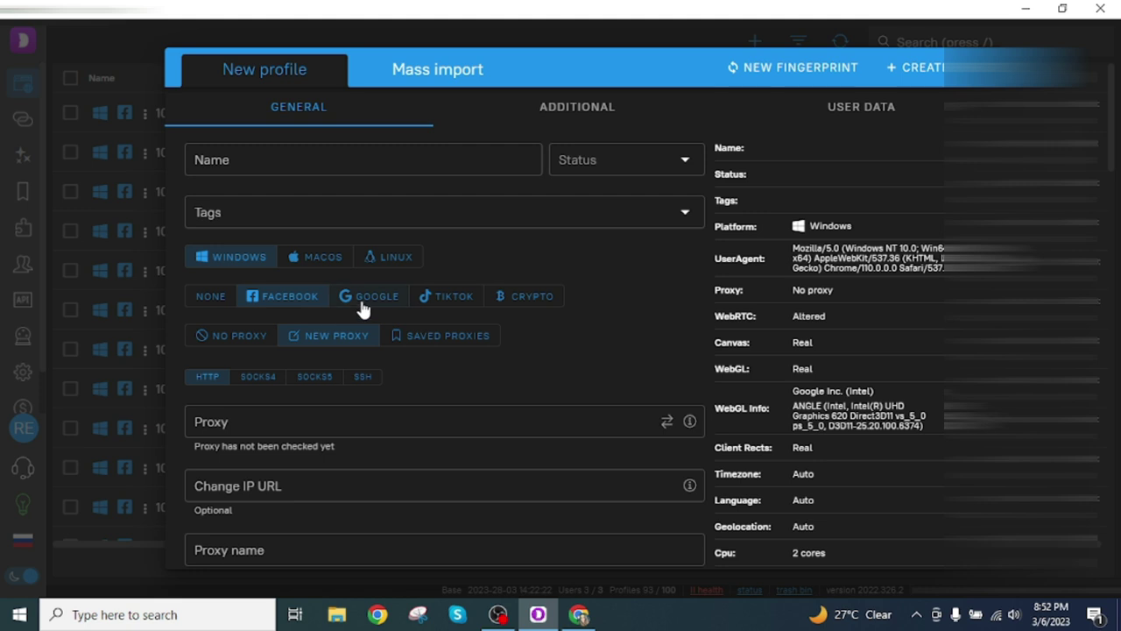
{"action": "left_click", "coordinate": [357, 305]}
{"action": "left_click", "coordinate": [442, 302]}
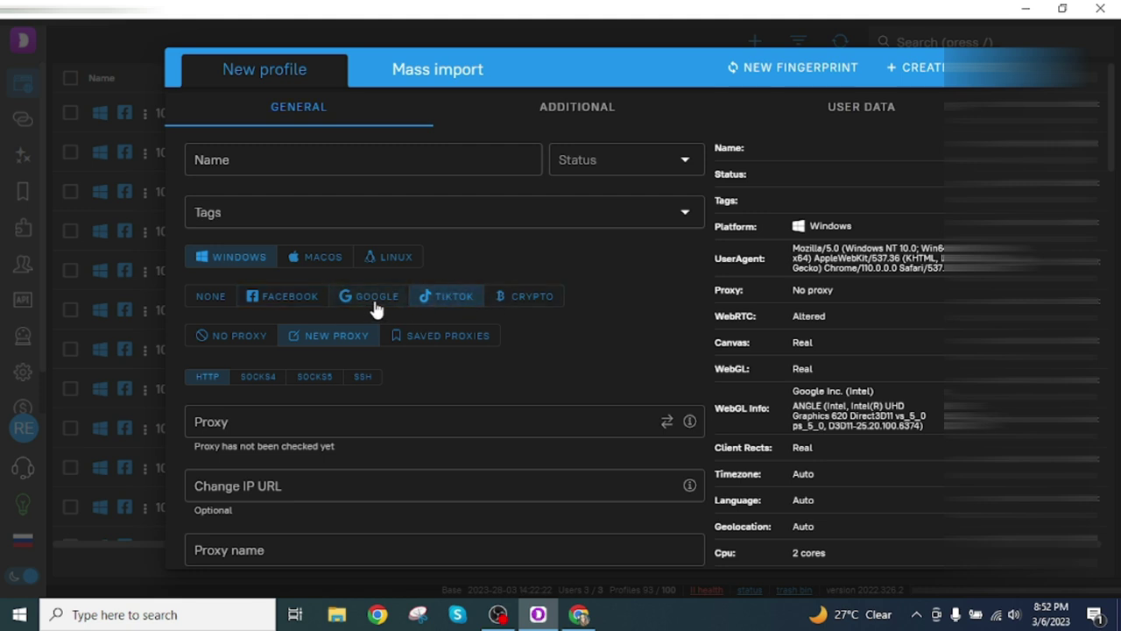
{"action": "left_click", "coordinate": [300, 300]}
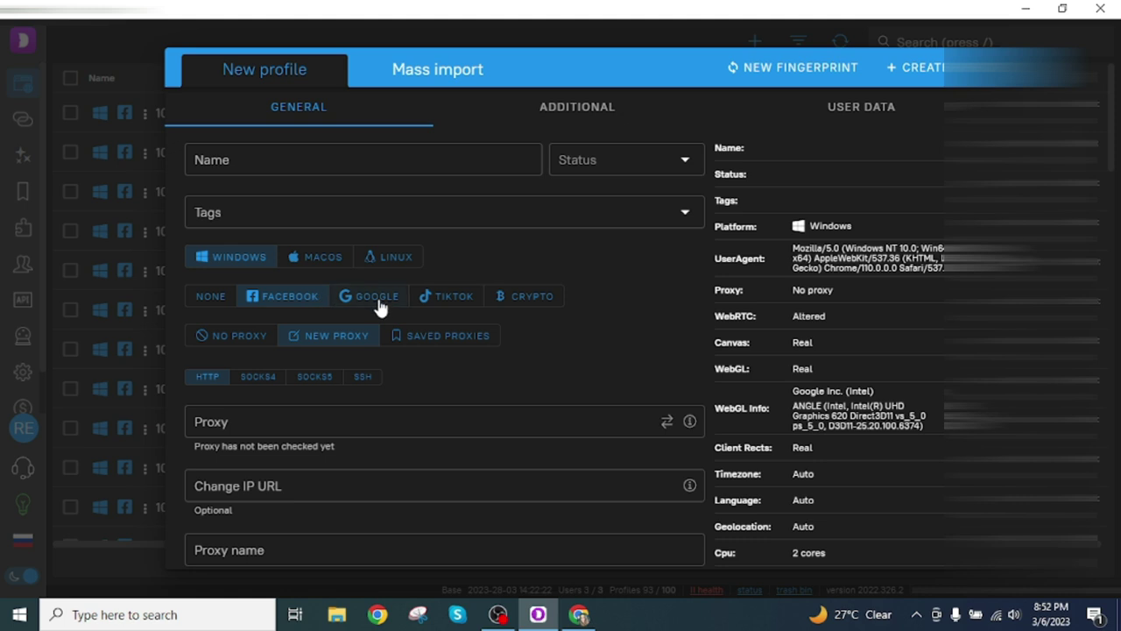
Step: Name the new profile "developer test" and give it the status NEW
{"action": "left_click", "coordinate": [332, 153]}
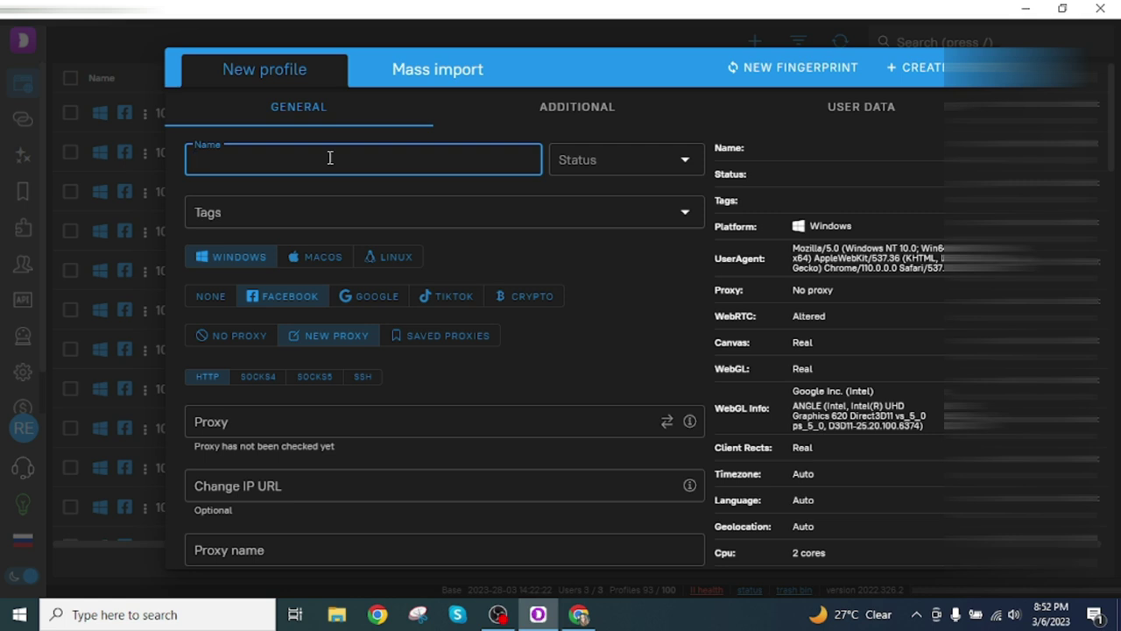
{"action": "type", "text": "developer te"}
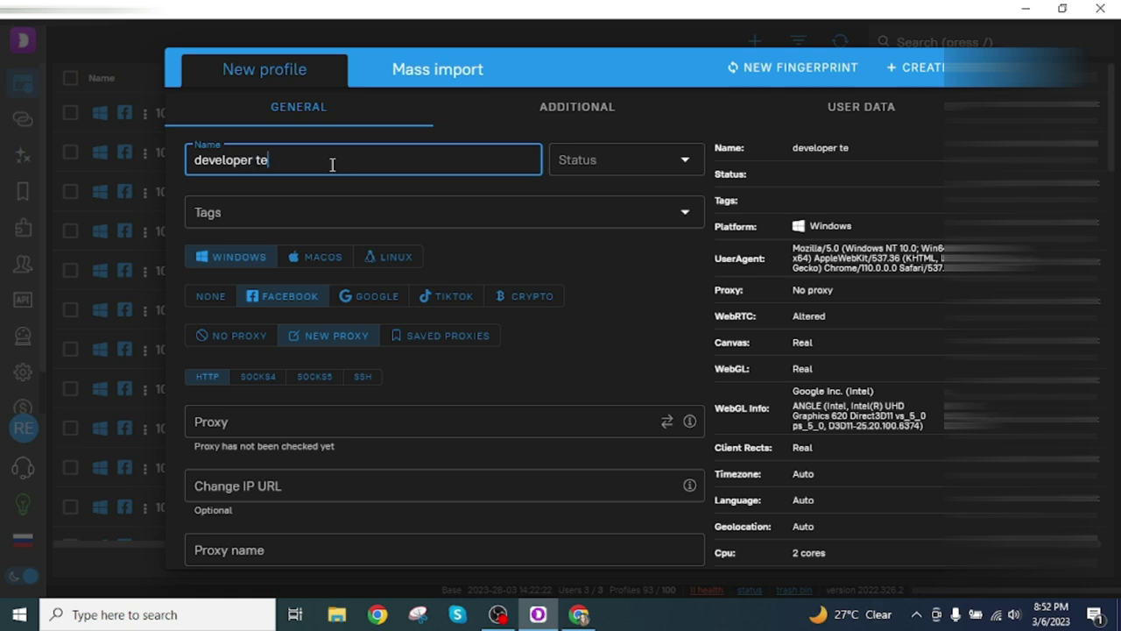
{"action": "type", "text": "st"}
{"action": "left_click", "coordinate": [624, 160]}
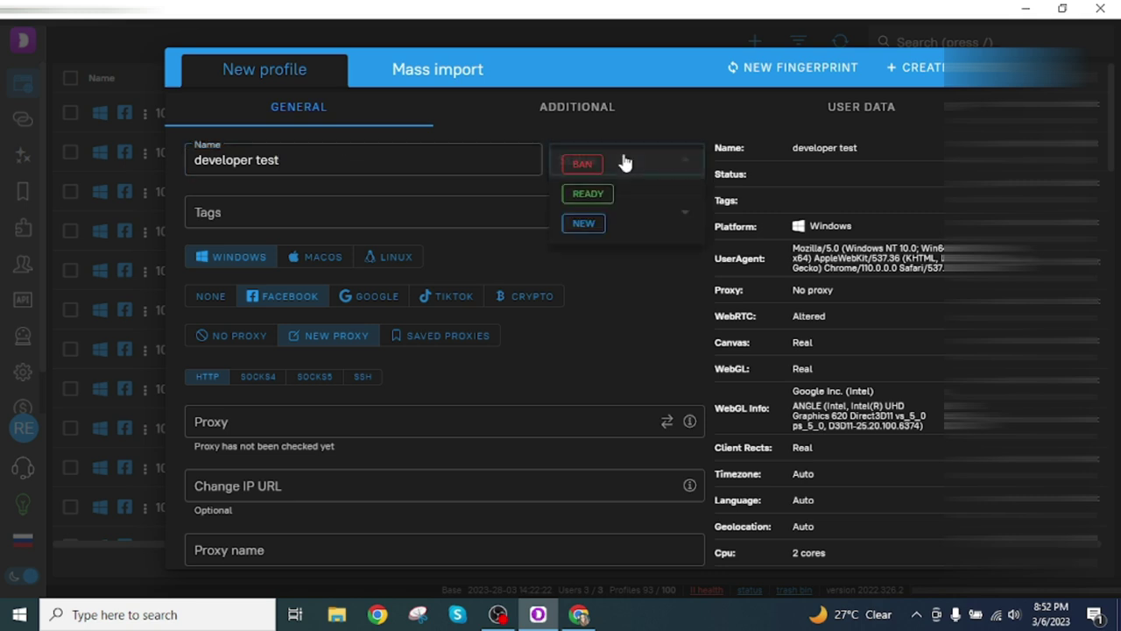
{"action": "left_click", "coordinate": [637, 226]}
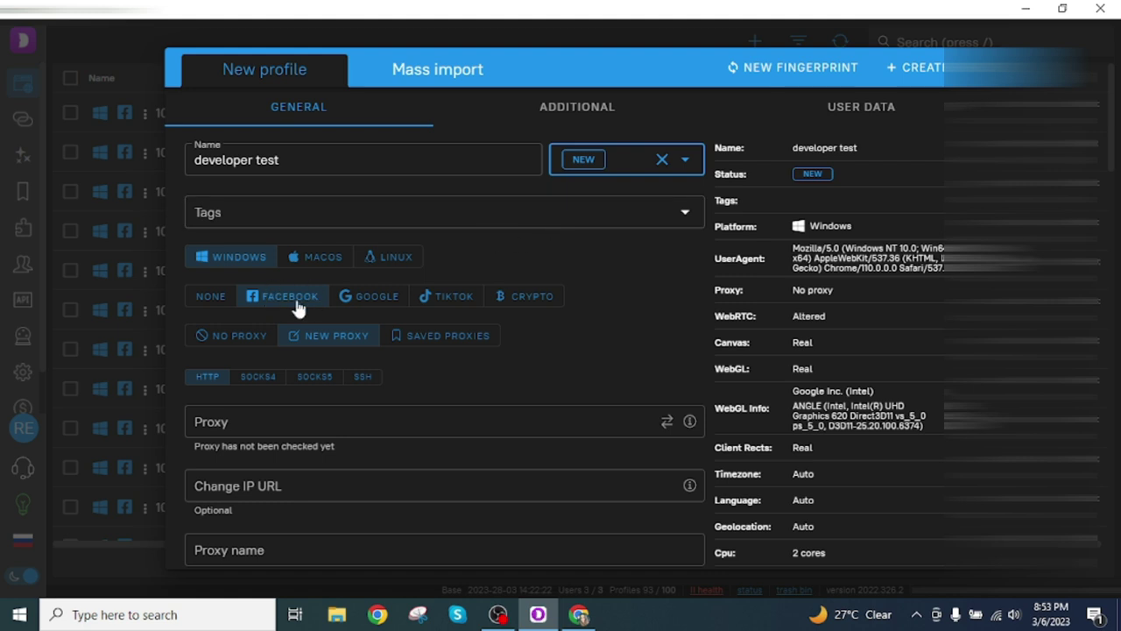
Step: Switch to the ProxyEmpire panel in Chrome and set the residential proxy country to United States
{"action": "scroll", "coordinate": [500, 283], "scroll_direction": "down", "scroll_amount": 3}
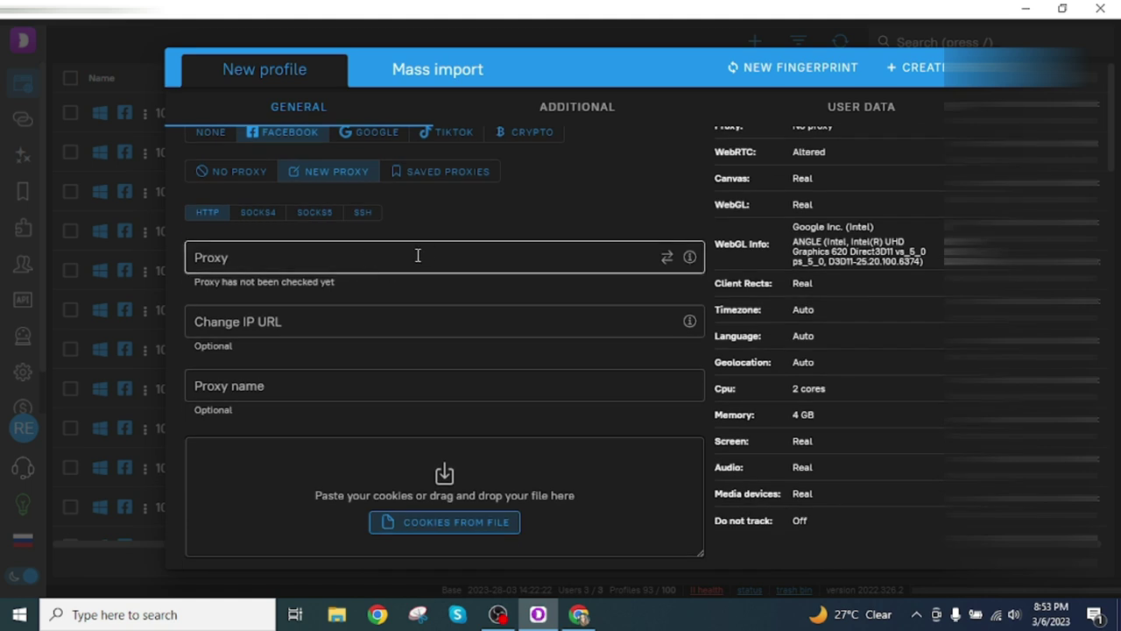
{"action": "left_click", "coordinate": [418, 256]}
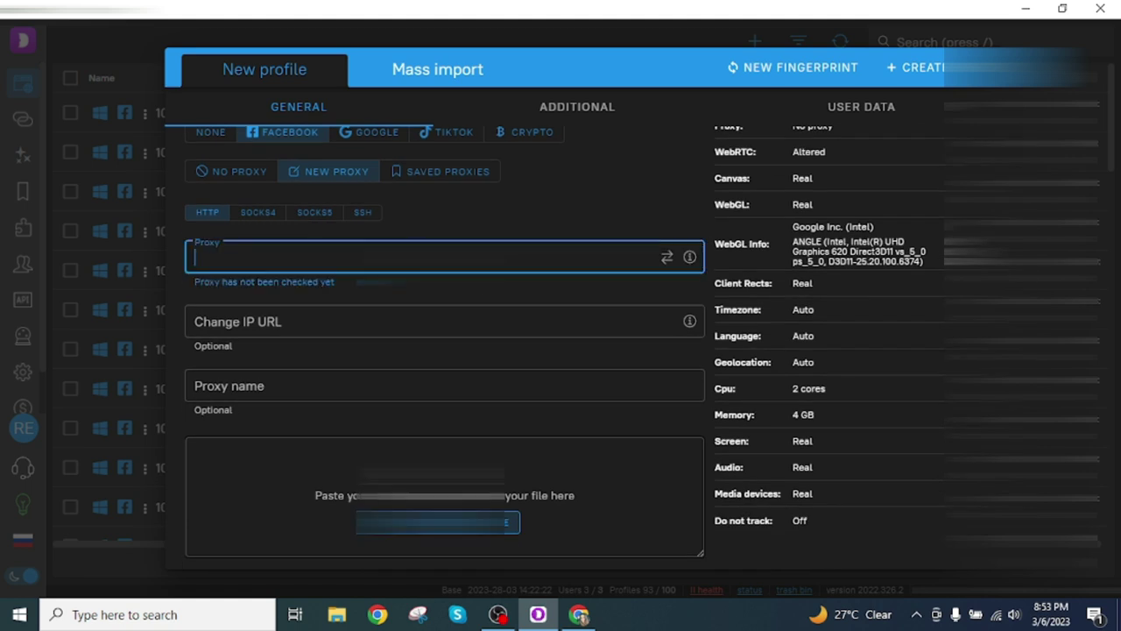
{"action": "left_click", "coordinate": [582, 615]}
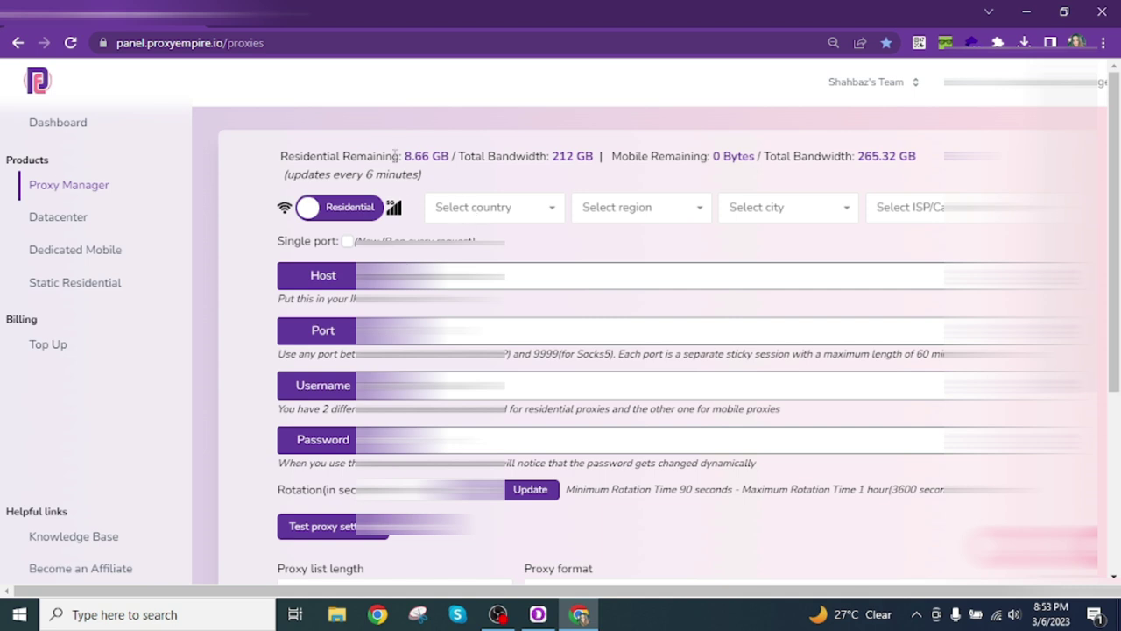
{"action": "left_click", "coordinate": [521, 208]}
{"action": "scroll", "coordinate": [508, 255], "scroll_direction": "down", "scroll_amount": 5}
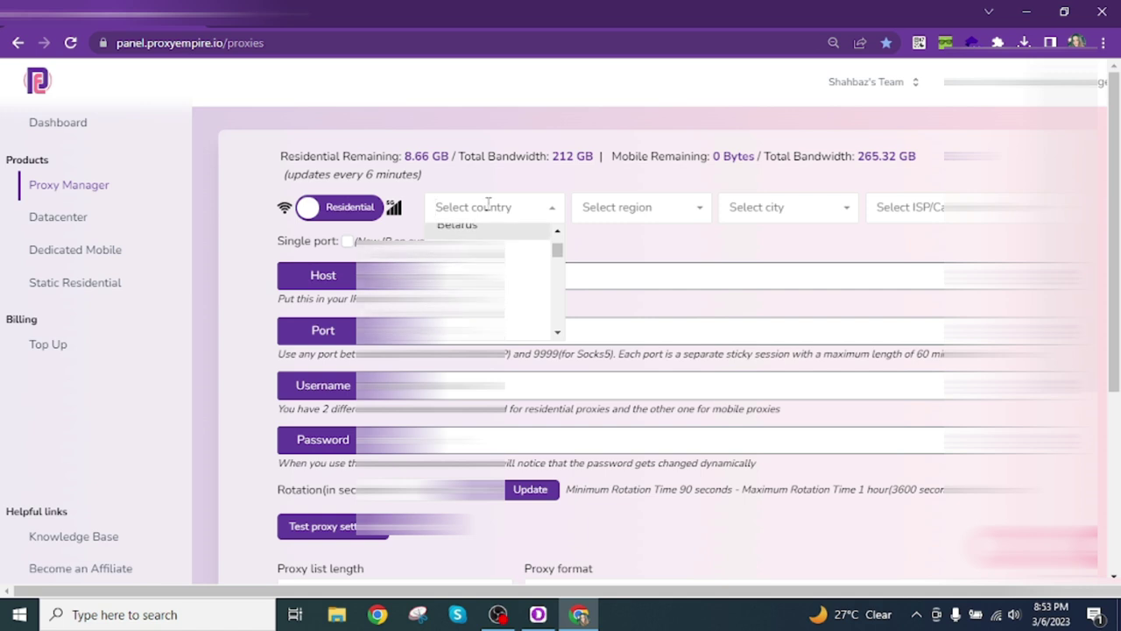
{"action": "type", "text": "us"}
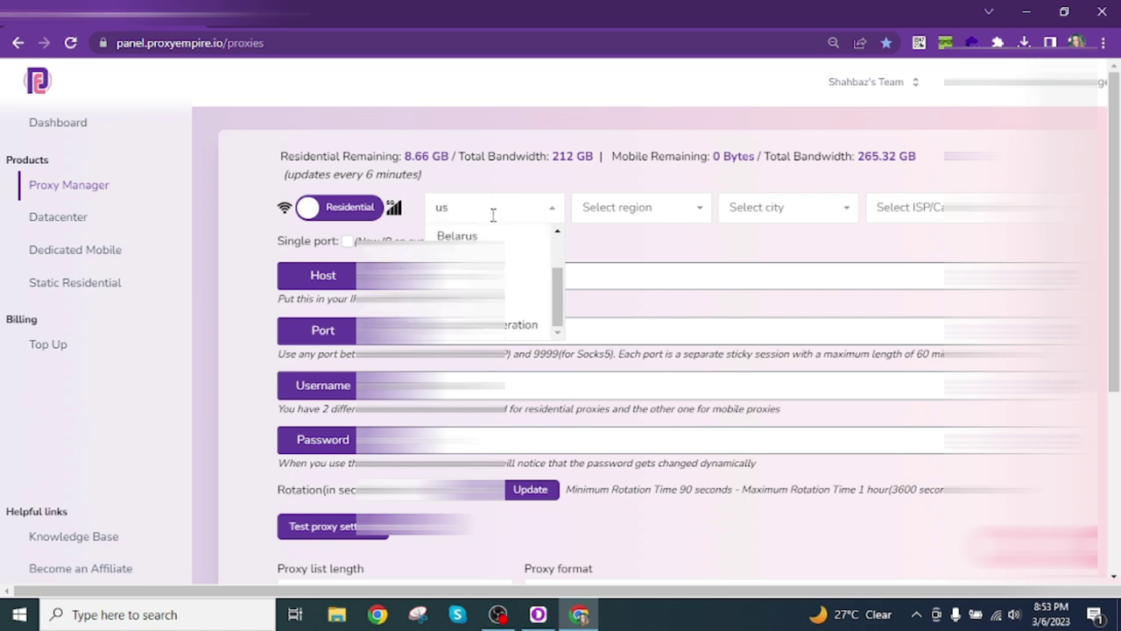
{"action": "key", "text": "BackSpace"}
{"action": "type", "text": "ni"}
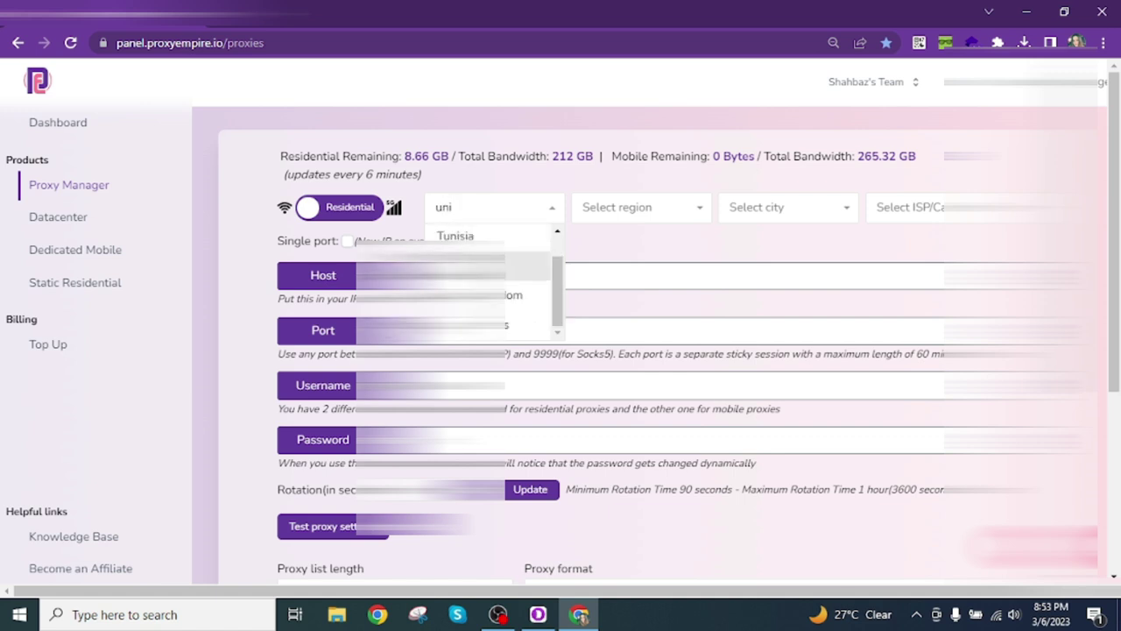
{"action": "left_click", "coordinate": [520, 330]}
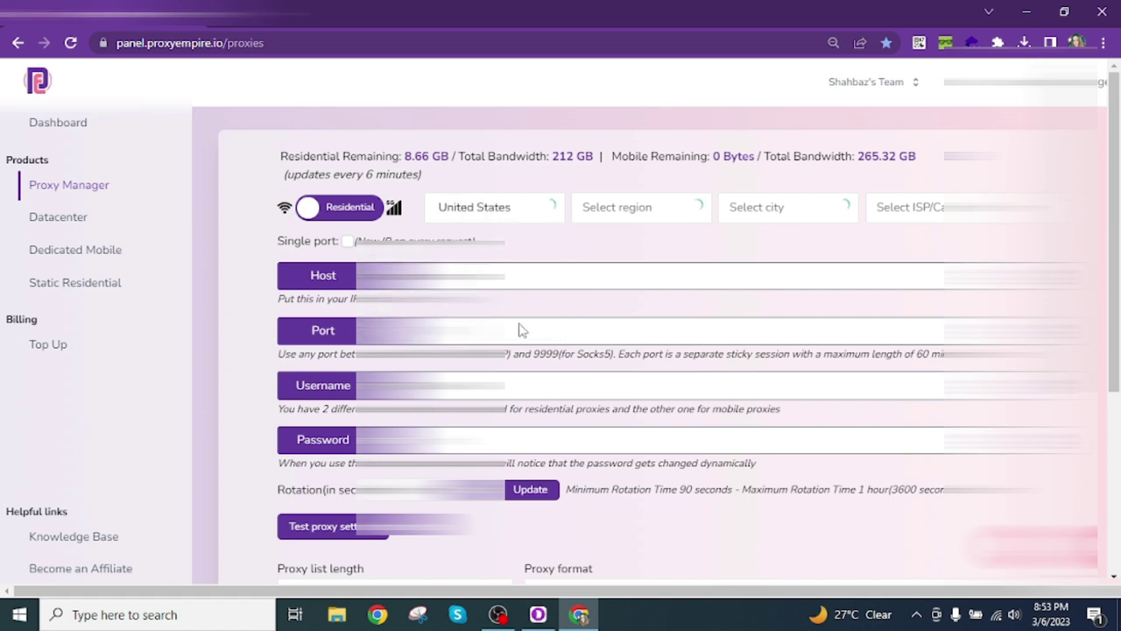
Step: Set the proxy list length to 3000 in the ProxyEmpire Proxy Manager
{"action": "scroll", "coordinate": [318, 328], "scroll_direction": "down", "scroll_amount": 5}
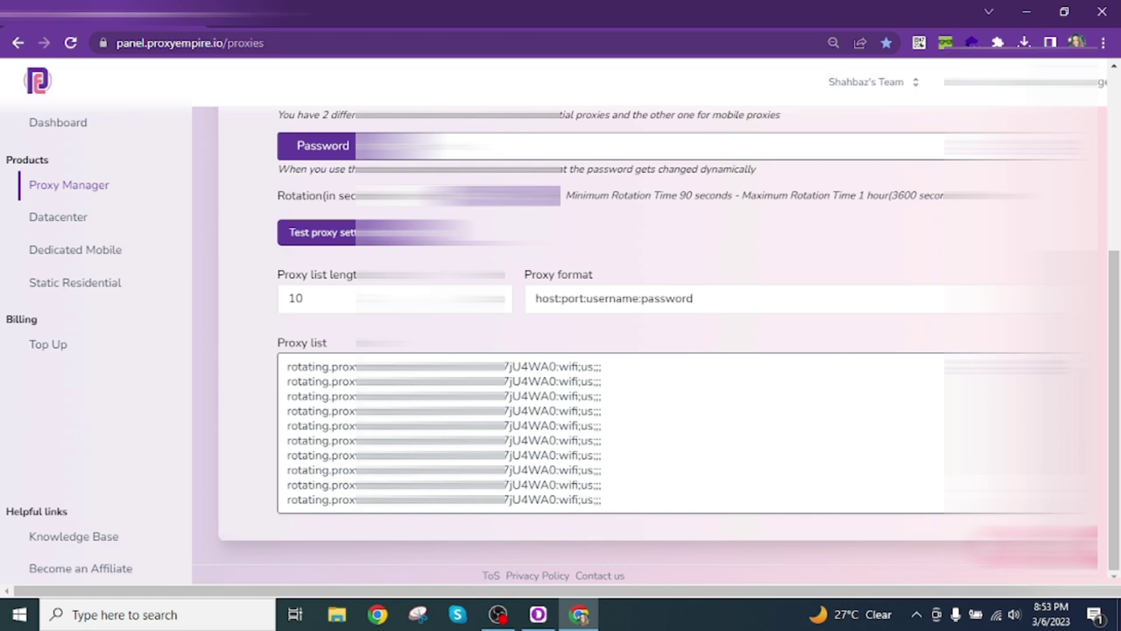
{"action": "left_click", "coordinate": [350, 298]}
{"action": "left_click", "coordinate": [298, 416]}
{"action": "left_click", "coordinate": [351, 298]}
{"action": "scroll", "coordinate": [392, 386], "scroll_direction": "down", "scroll_amount": 1}
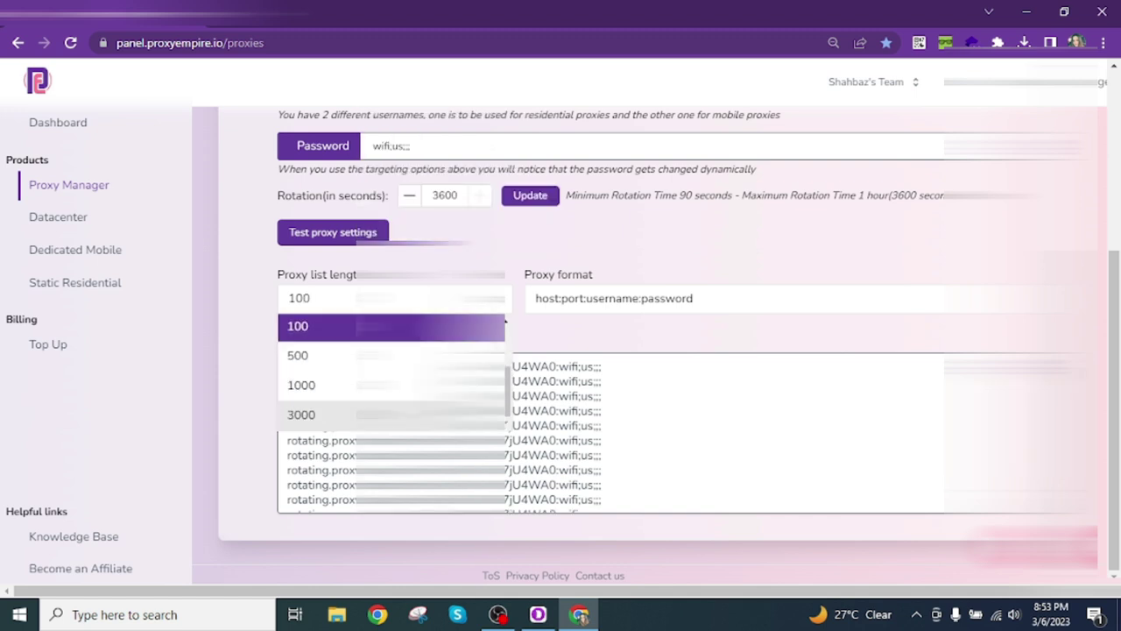
{"action": "left_click", "coordinate": [403, 414]}
Step: Copy one proxy line with its host, port, username and password into the Proxy field of the new Dolphin{anty} profile and have it checked
{"action": "scroll", "coordinate": [894, 458], "scroll_direction": "down", "scroll_amount": 1}
{"action": "left_click", "coordinate": [977, 465]}
{"action": "scroll", "coordinate": [977, 465], "scroll_direction": "down", "scroll_amount": 5}
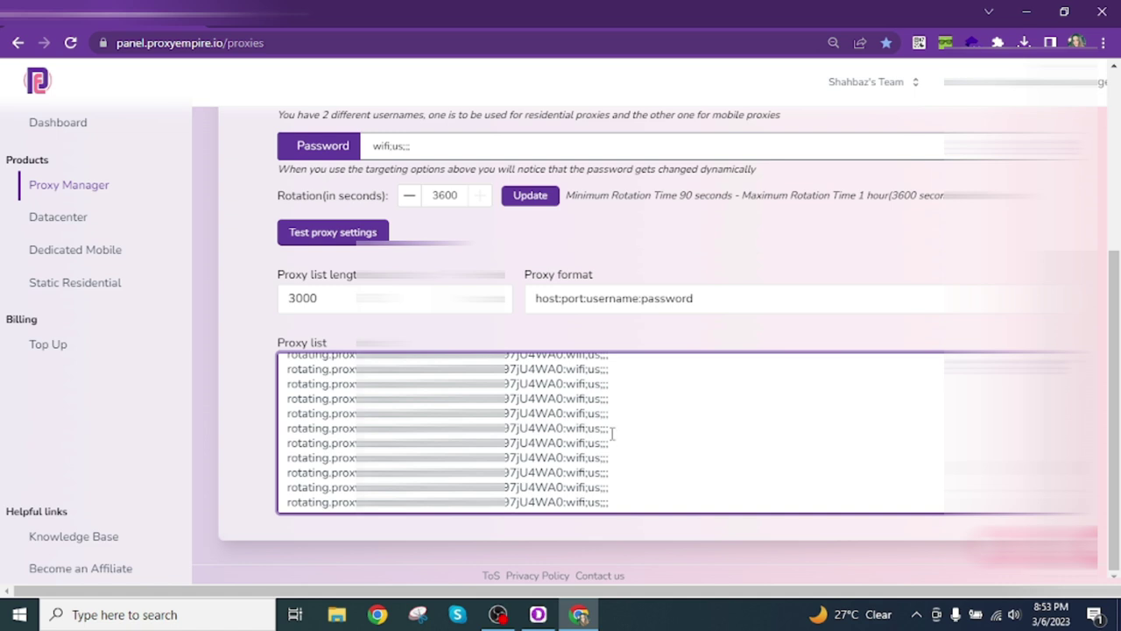
{"action": "left_click_drag", "start_coordinate": [614, 429], "coordinate": [282, 424]}
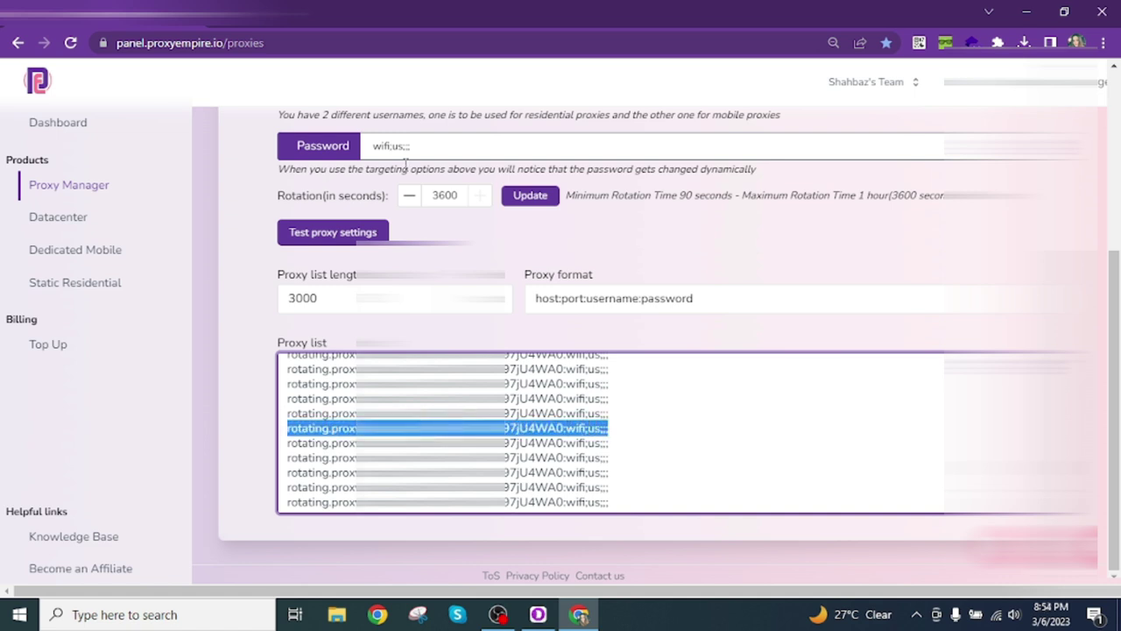
{"action": "left_click", "coordinate": [538, 614]}
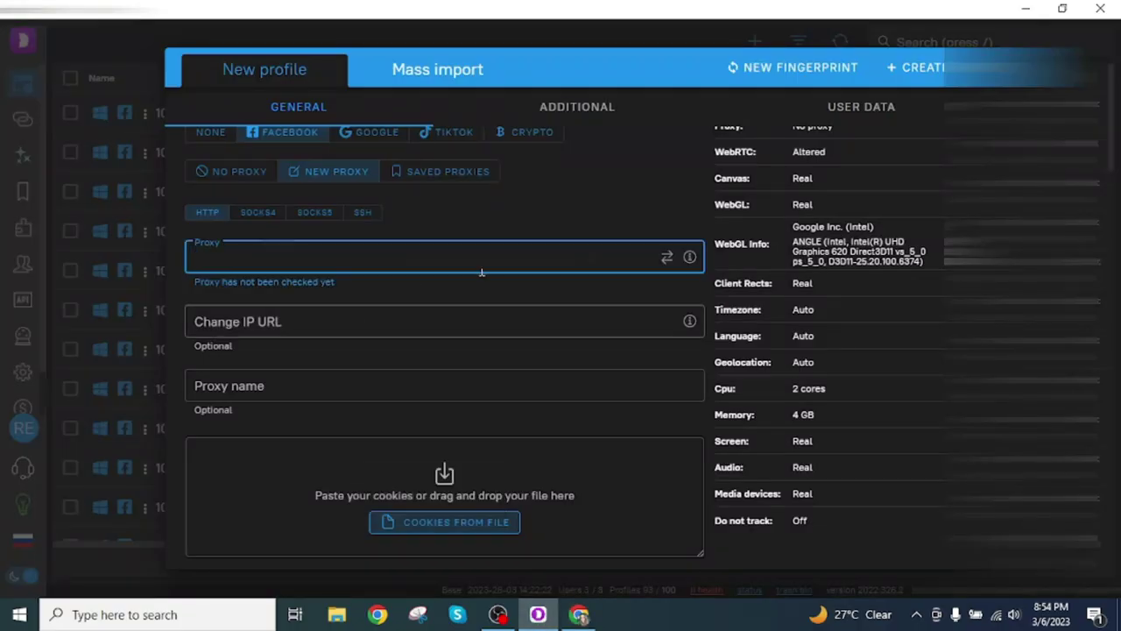
{"action": "key", "text": "ctrl+v"}
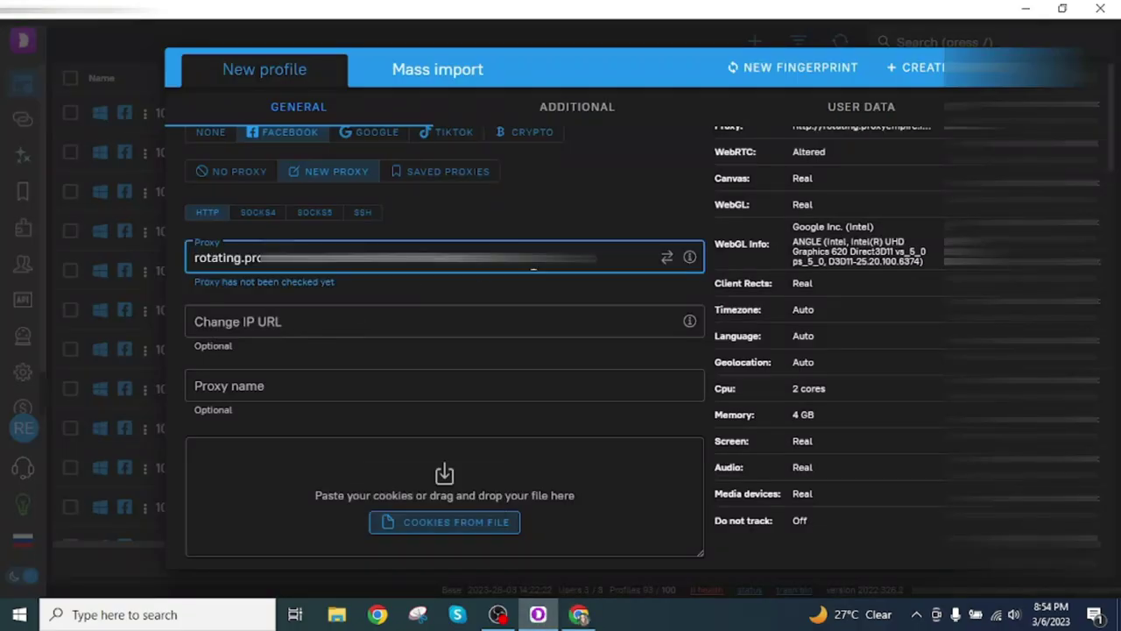
{"action": "left_click", "coordinate": [522, 297]}
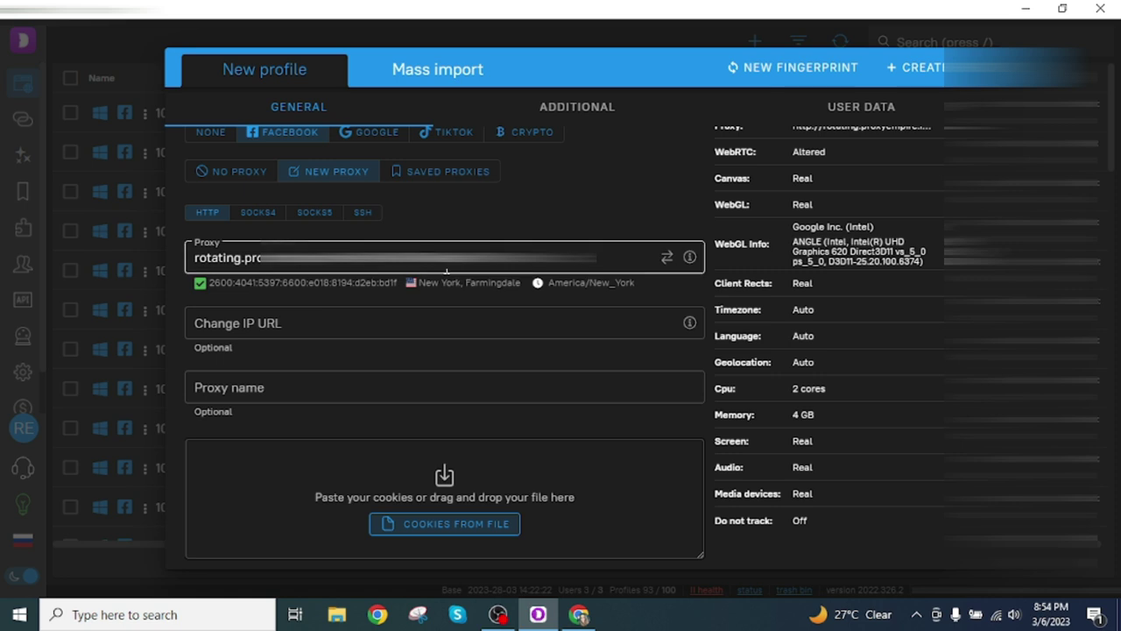
Step: Switch to the ProxyEmpire panel in Chrome, view the mobile and residential proxy modes, and list the rotating residential packages available for top-up
{"action": "left_click", "coordinate": [580, 616]}
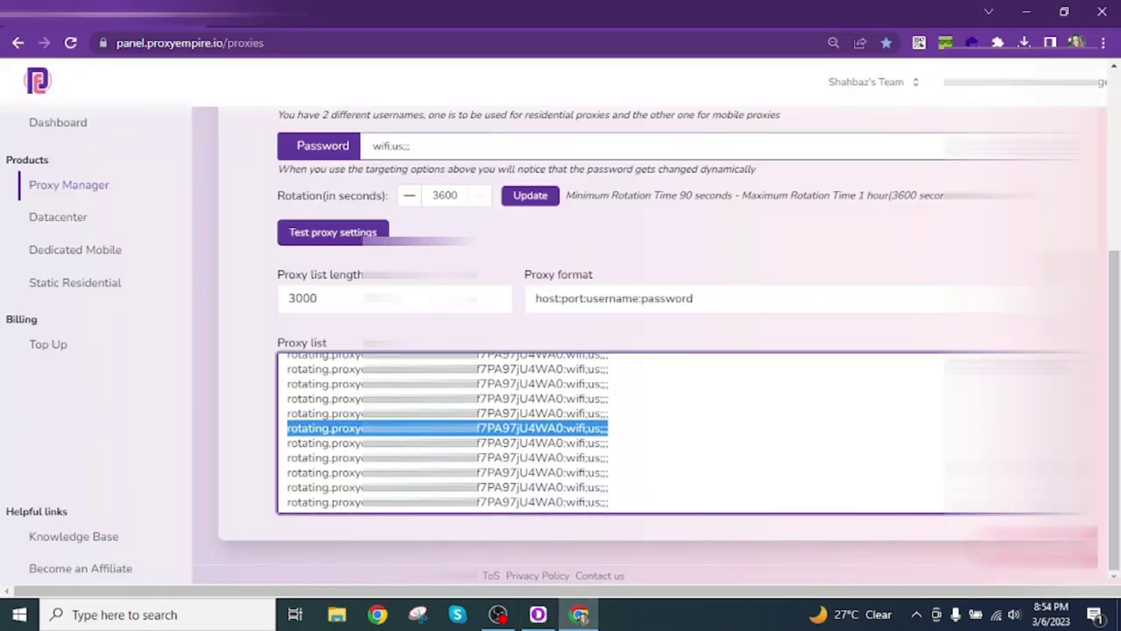
{"action": "left_click", "coordinate": [80, 347]}
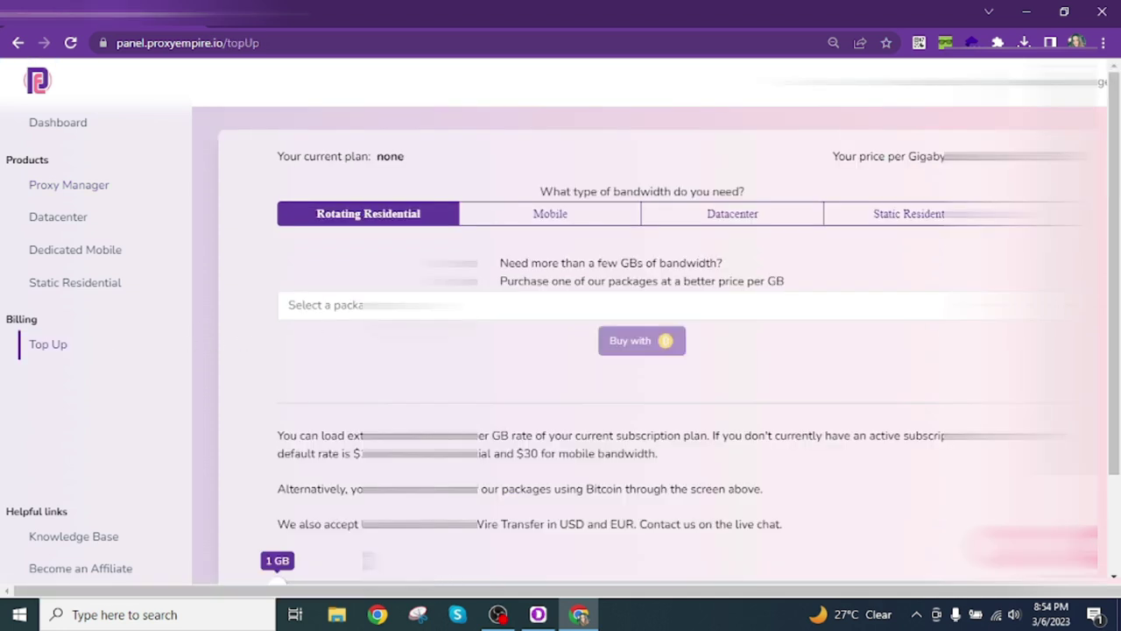
{"action": "left_click", "coordinate": [99, 190]}
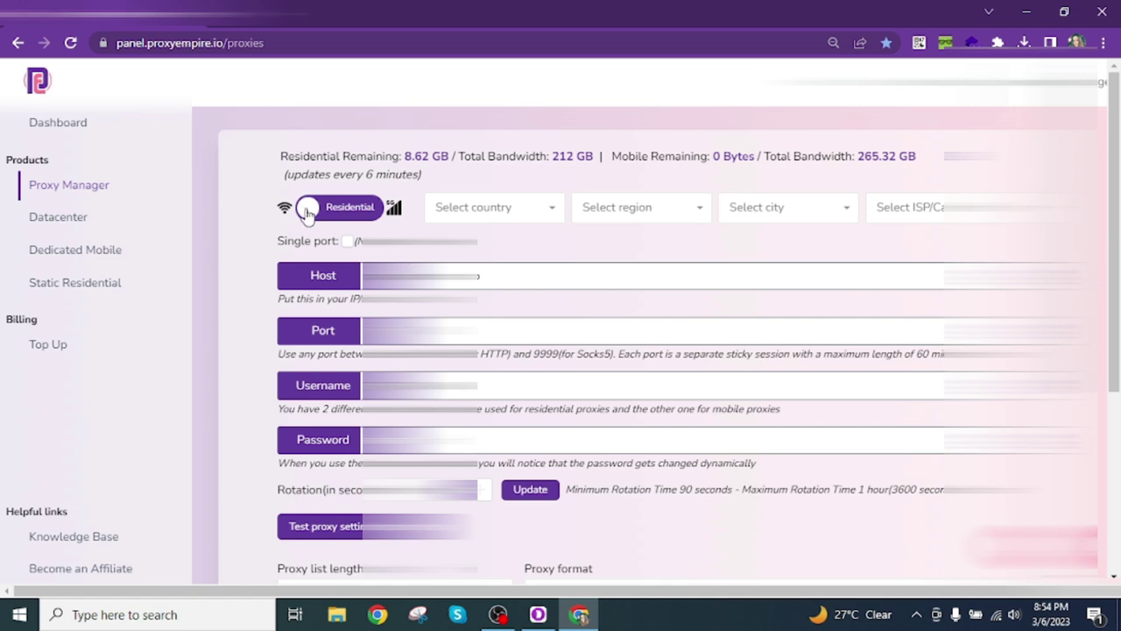
{"action": "left_click", "coordinate": [308, 214]}
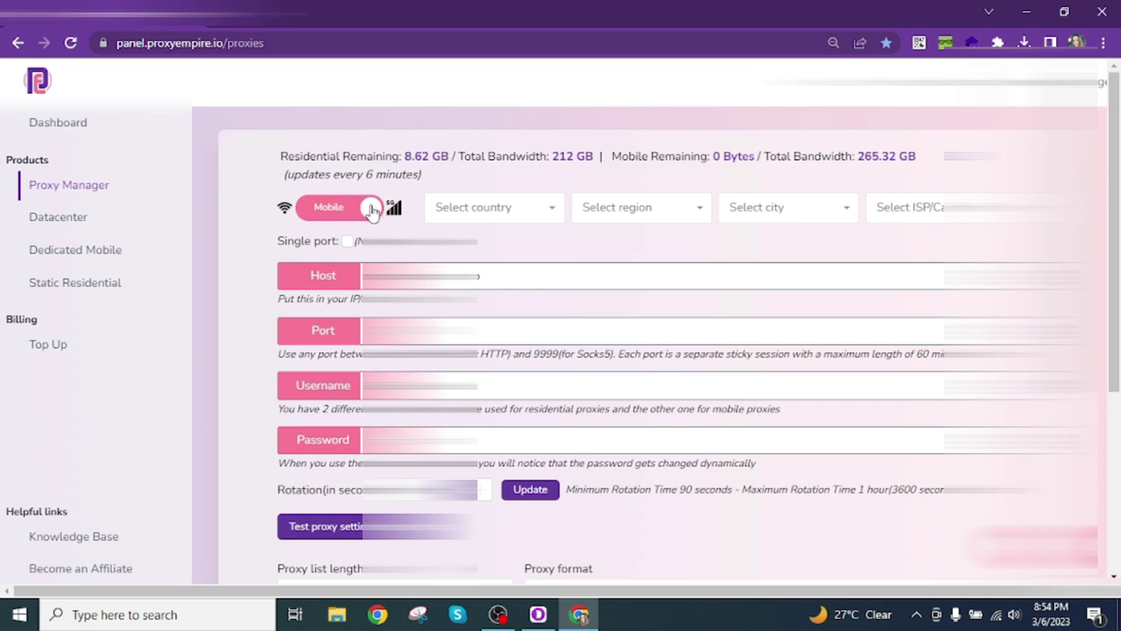
{"action": "left_click", "coordinate": [372, 210]}
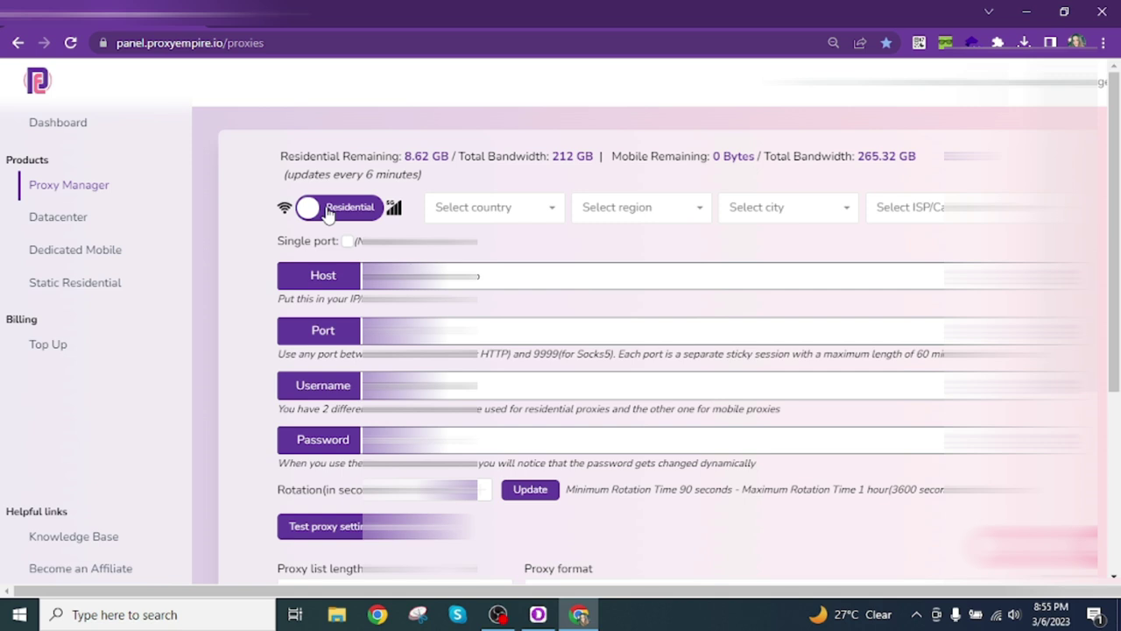
{"action": "left_click", "coordinate": [87, 361]}
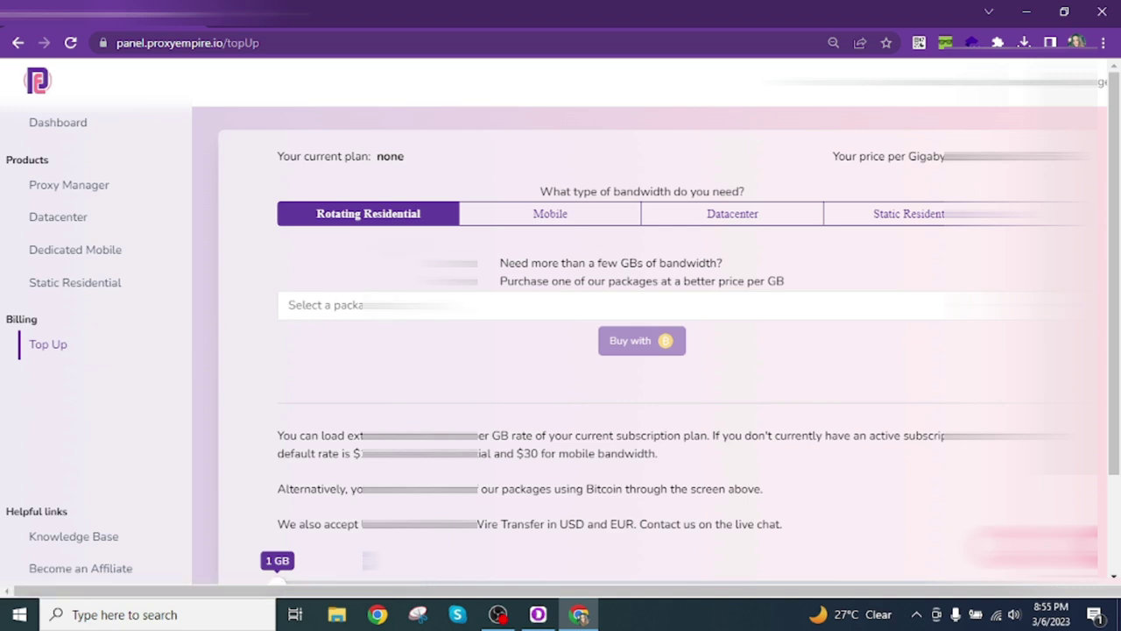
{"action": "left_click", "coordinate": [438, 305]}
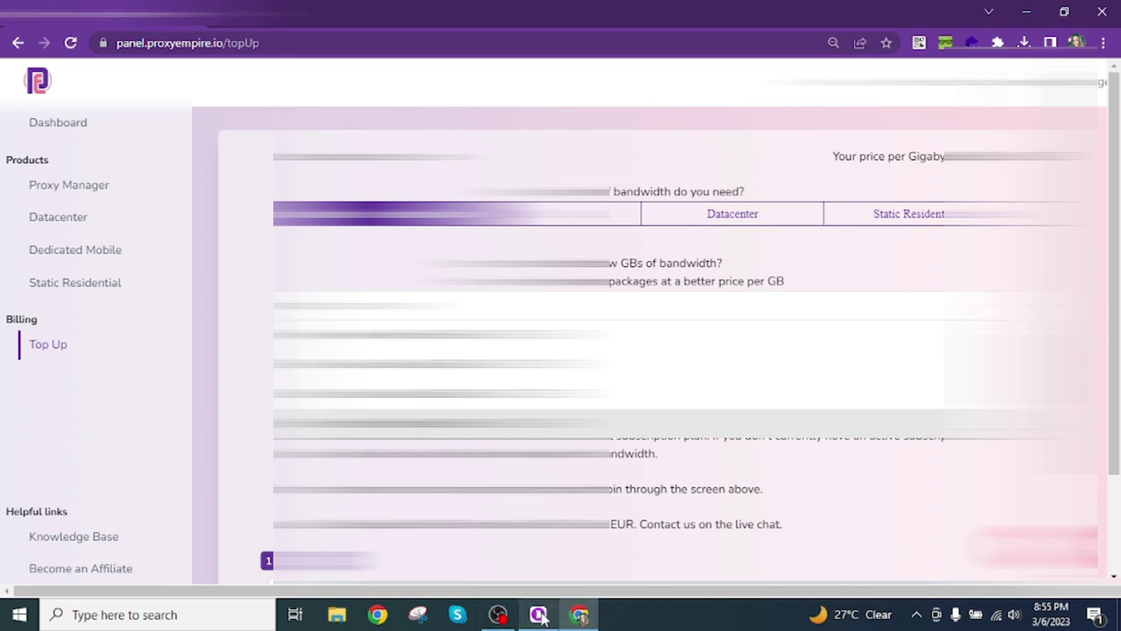
Step: Switch back to Dolphin{anty}, review the general settings of the new "developer test" profile, and create the profile
{"action": "left_click", "coordinate": [540, 616]}
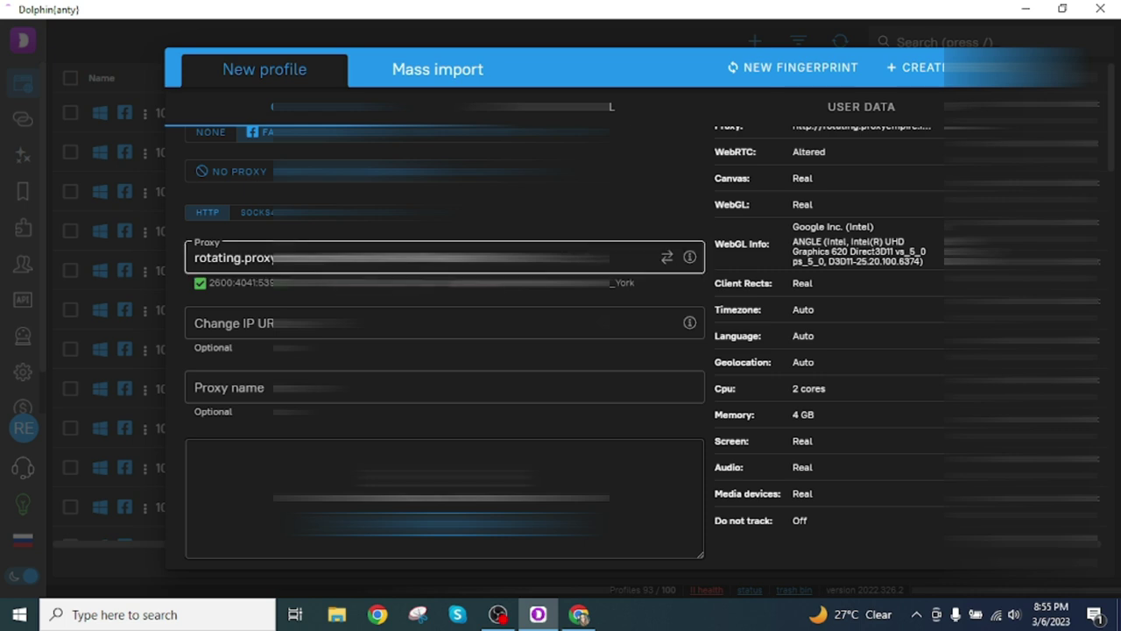
{"action": "scroll", "coordinate": [445, 346], "scroll_direction": "up", "scroll_amount": 3}
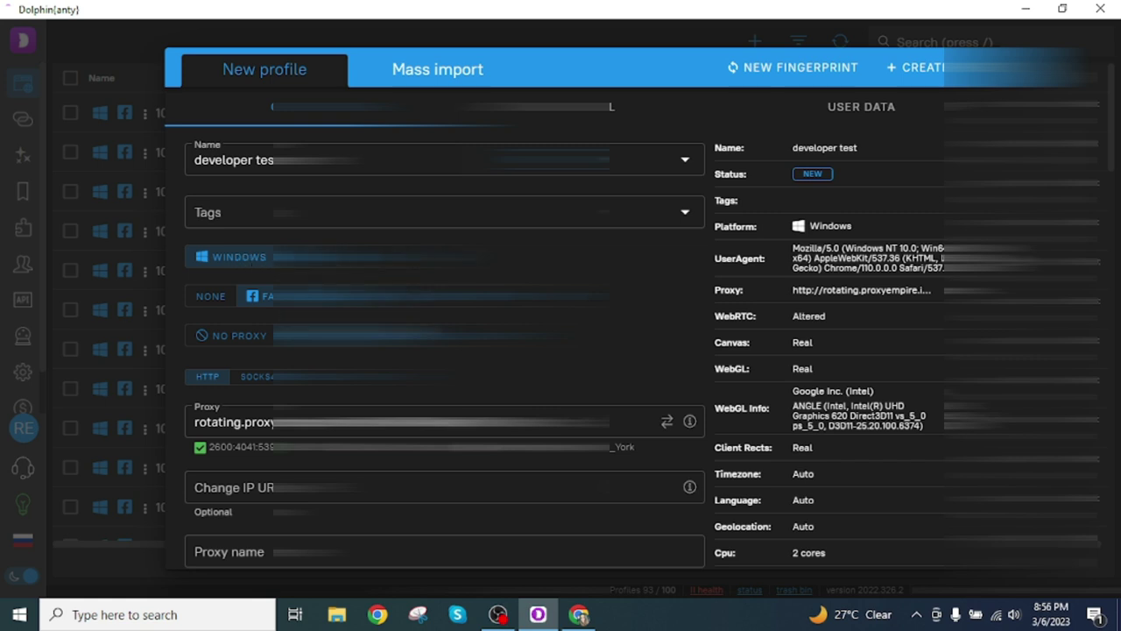
{"action": "scroll", "coordinate": [445, 351], "scroll_direction": "down", "scroll_amount": 3}
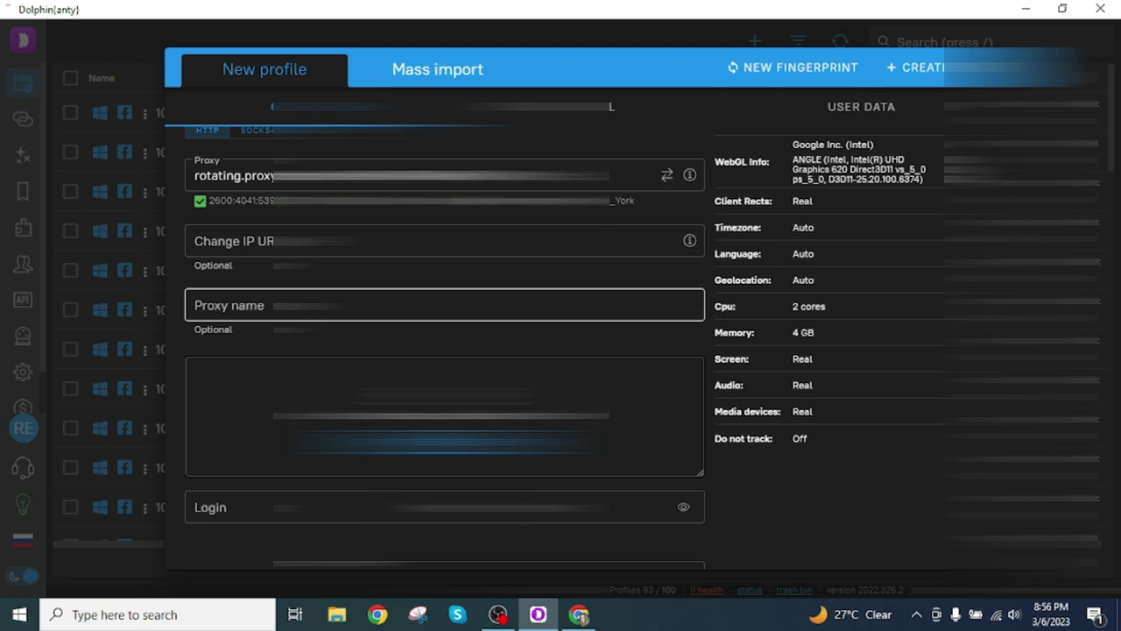
{"action": "scroll", "coordinate": [445, 350], "scroll_direction": "down", "scroll_amount": 1}
{"action": "left_click", "coordinate": [438, 424]}
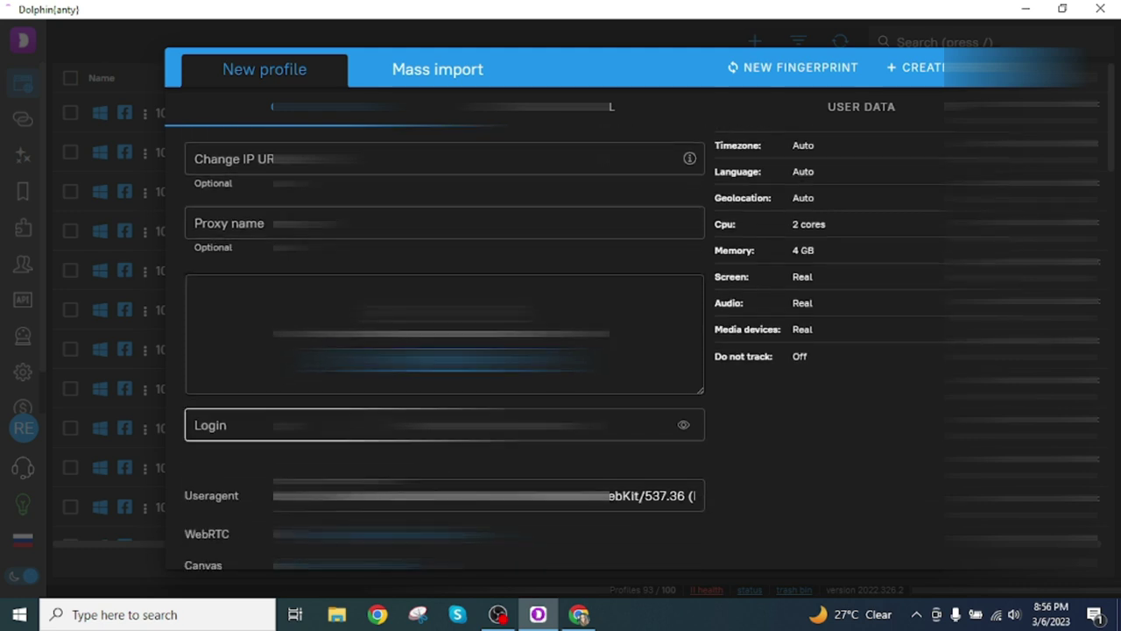
{"action": "left_click", "coordinate": [546, 431]}
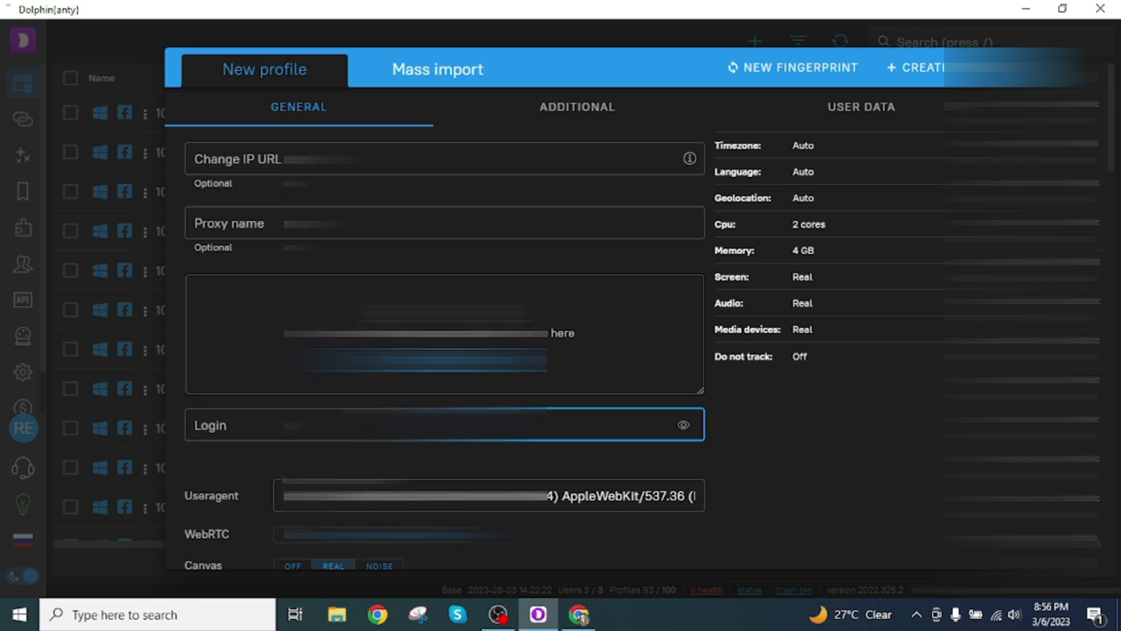
{"action": "scroll", "coordinate": [445, 351], "scroll_direction": "up", "scroll_amount": 5}
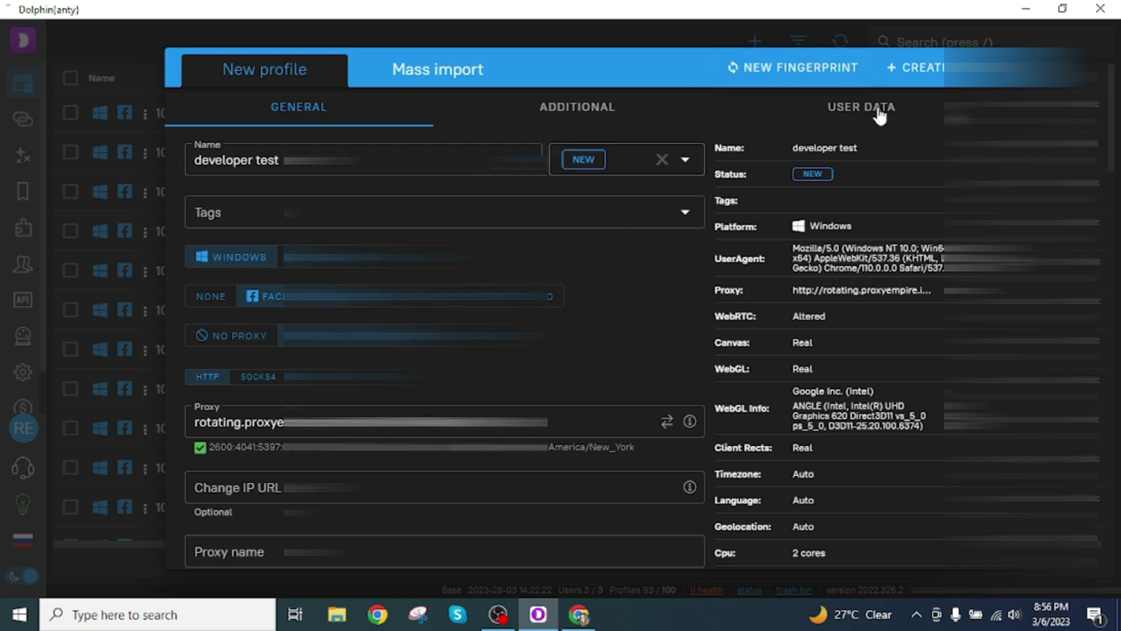
{"action": "left_click", "coordinate": [914, 70]}
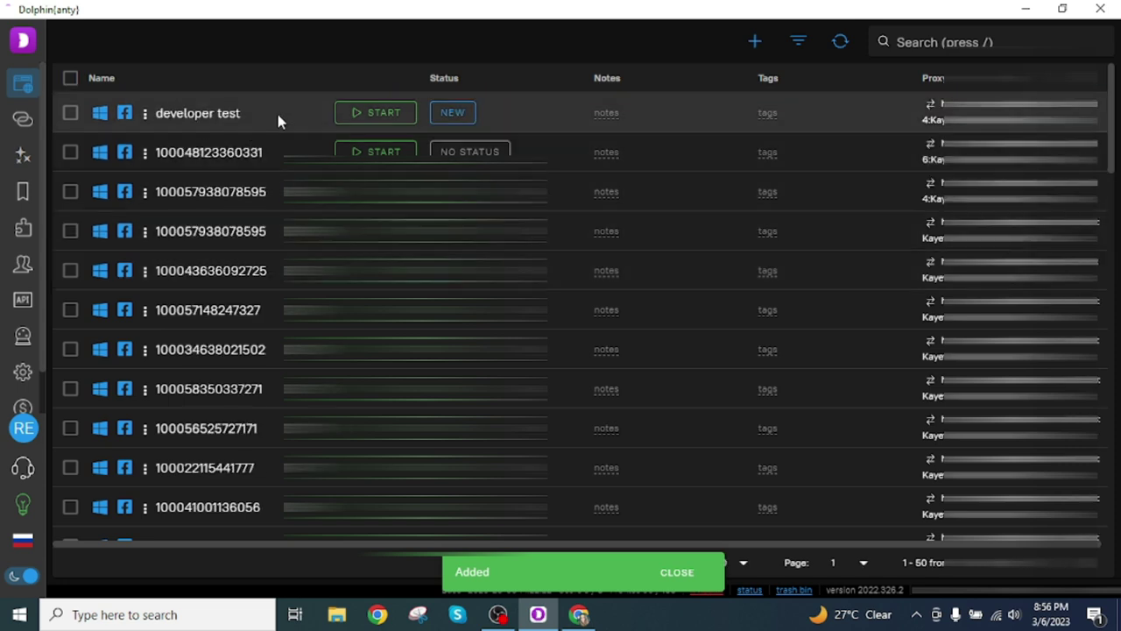
Step: Delete the "developer test" profile from the profile list and confirm the deletion
{"action": "left_click", "coordinate": [71, 113]}
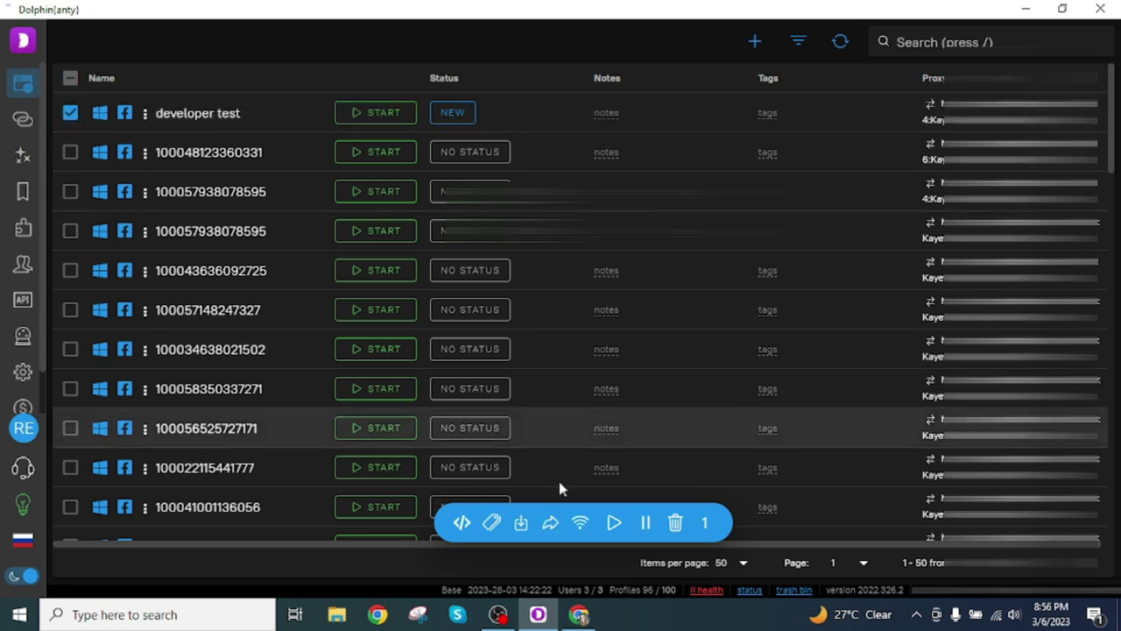
{"action": "left_click", "coordinate": [677, 523]}
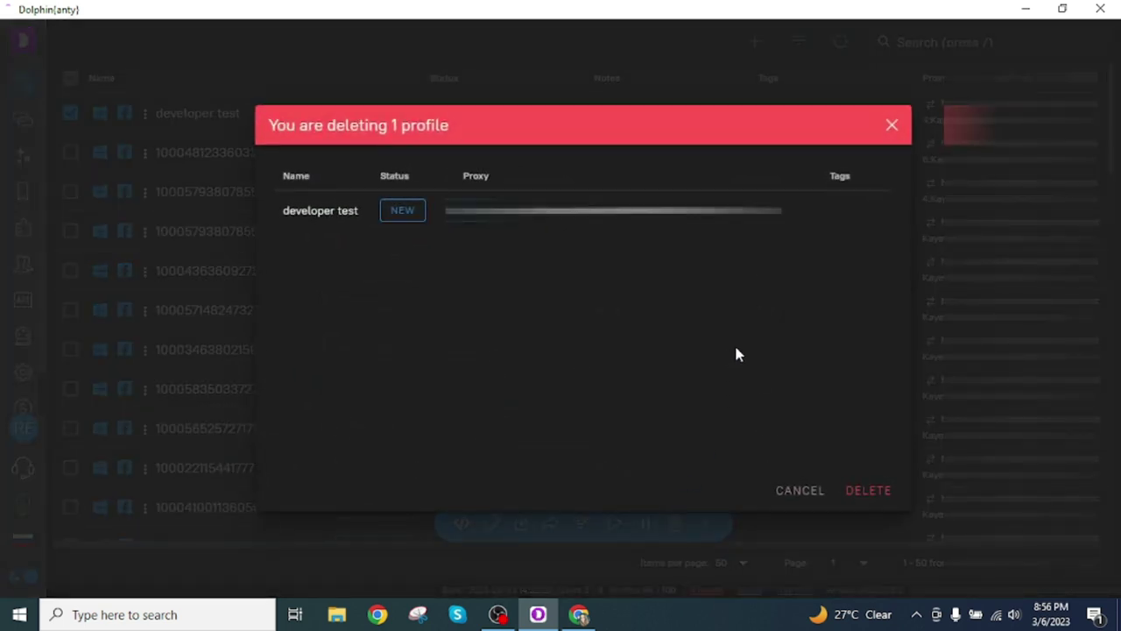
{"action": "left_click", "coordinate": [880, 501]}
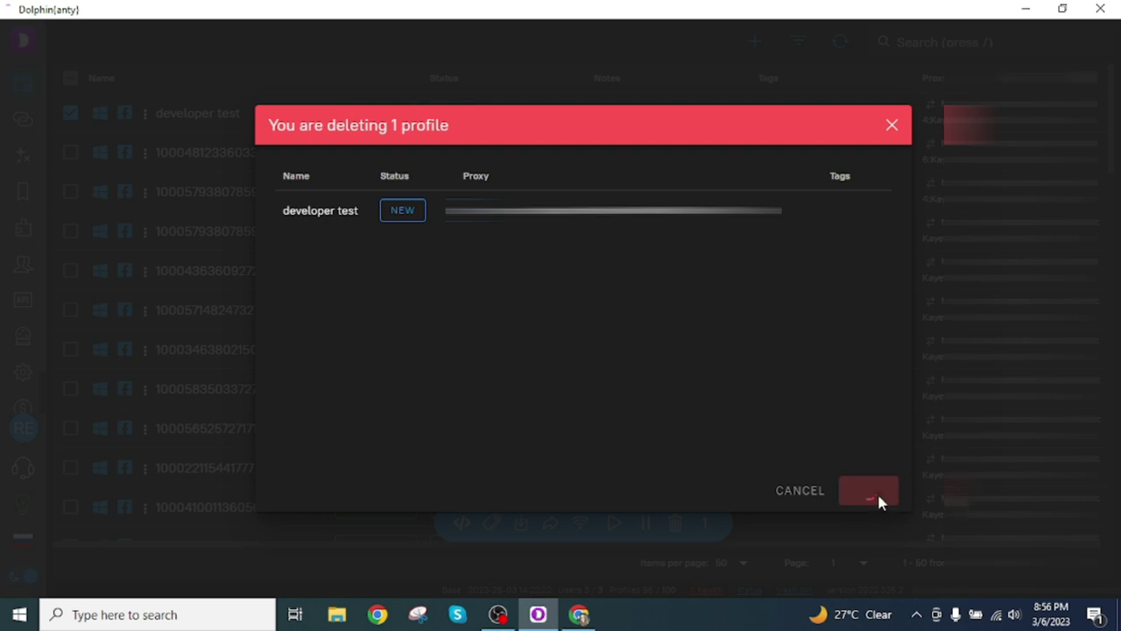